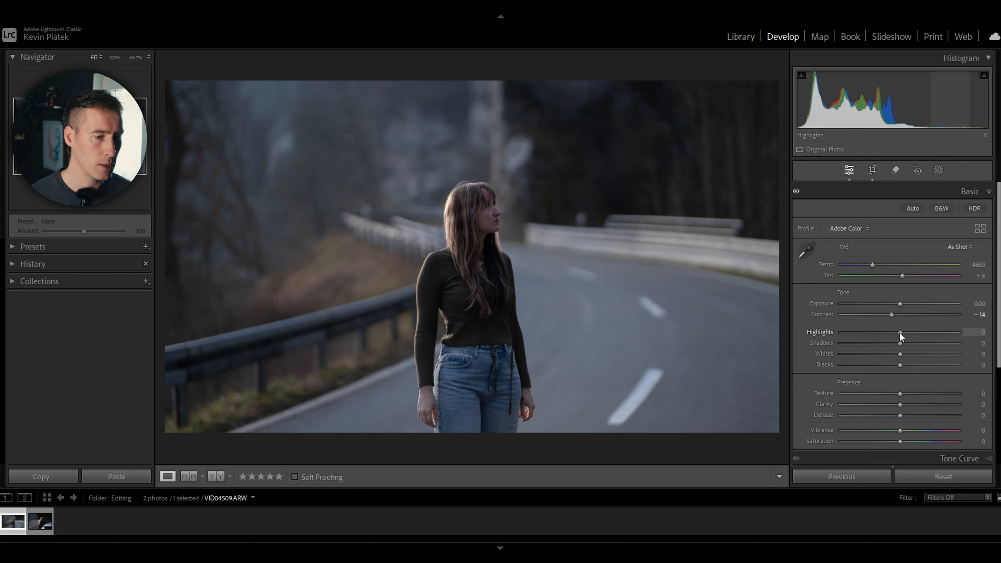
Set Highlights to -45, Shadows to +28, Whites to -20 and Blacks to +9, checking against the before view
left_click_drag(900, 332, 904, 365)
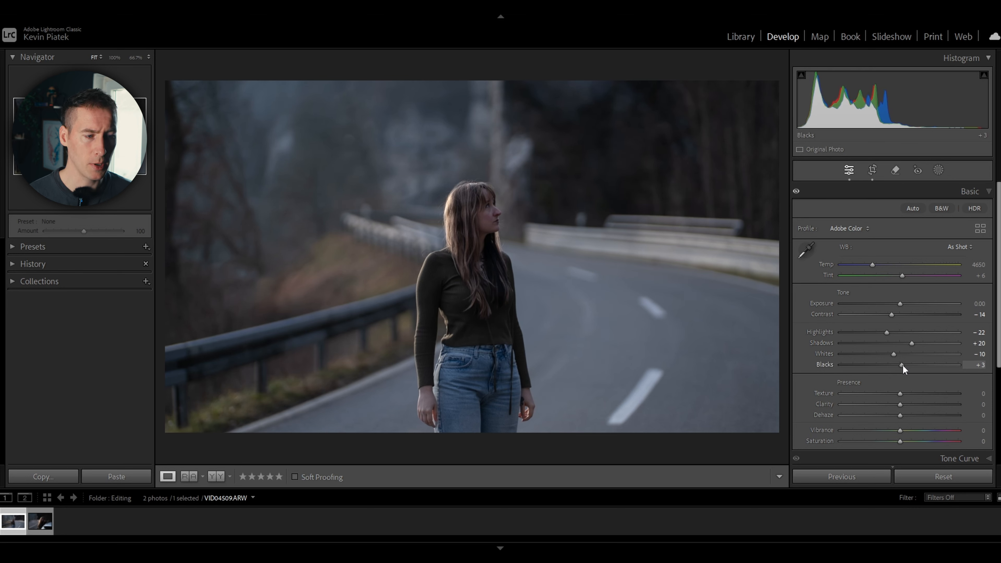
key("backslash")
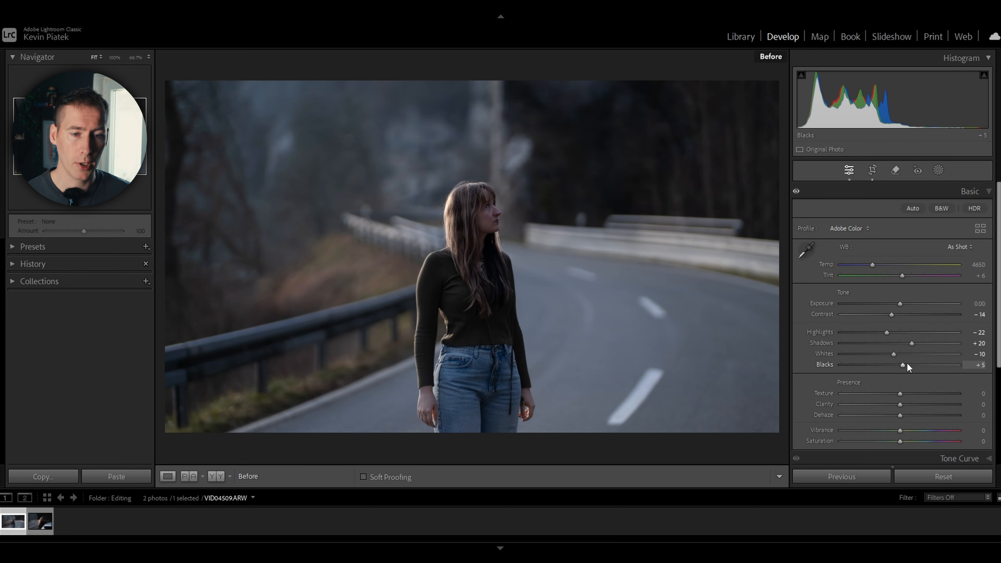
key("backslash")
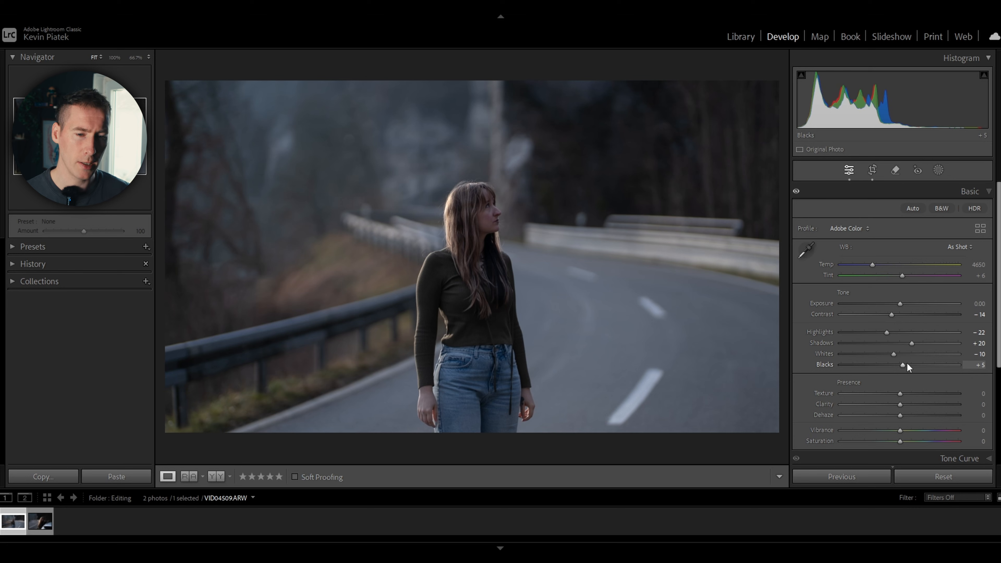
left_click_drag(888, 332, 907, 365)
key("z")
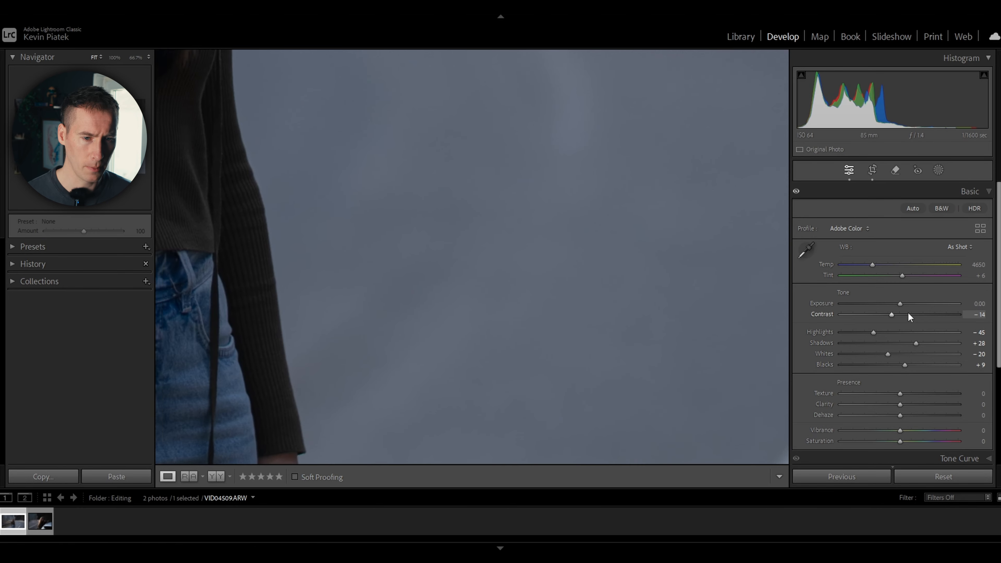
key("z")
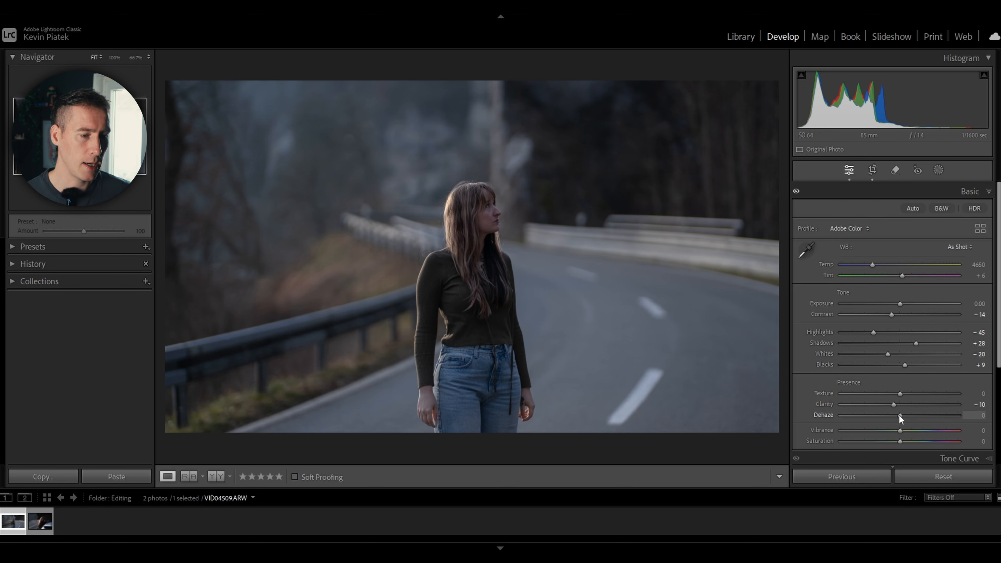
Set Clarity to -11 and Dehaze to -2, and compare the photo before and after
left_click_drag(900, 416, 894, 405)
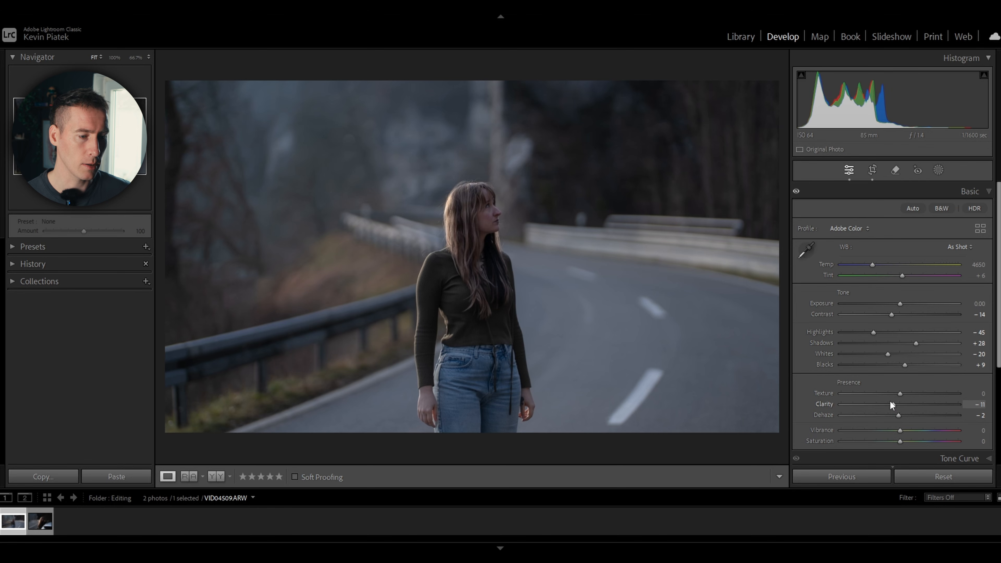
key("backslash")
key("backslash")
key("backslash")
key("backslash")
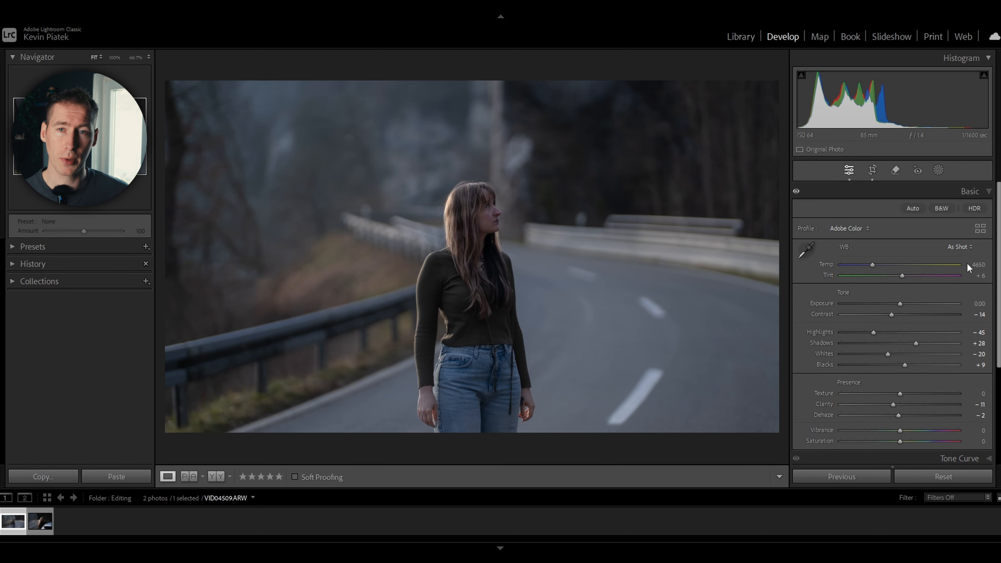
In the tone curve, shift the black point slightly inward at output 0 and lower the white point's output to 248
scroll(998, 251, "down", 2)
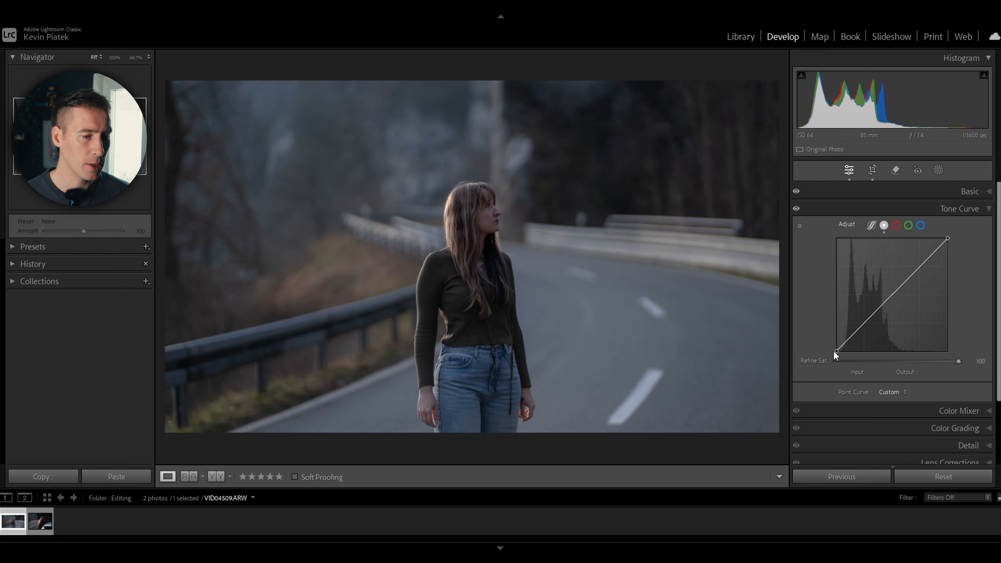
left_click_drag(834, 350, 851, 354)
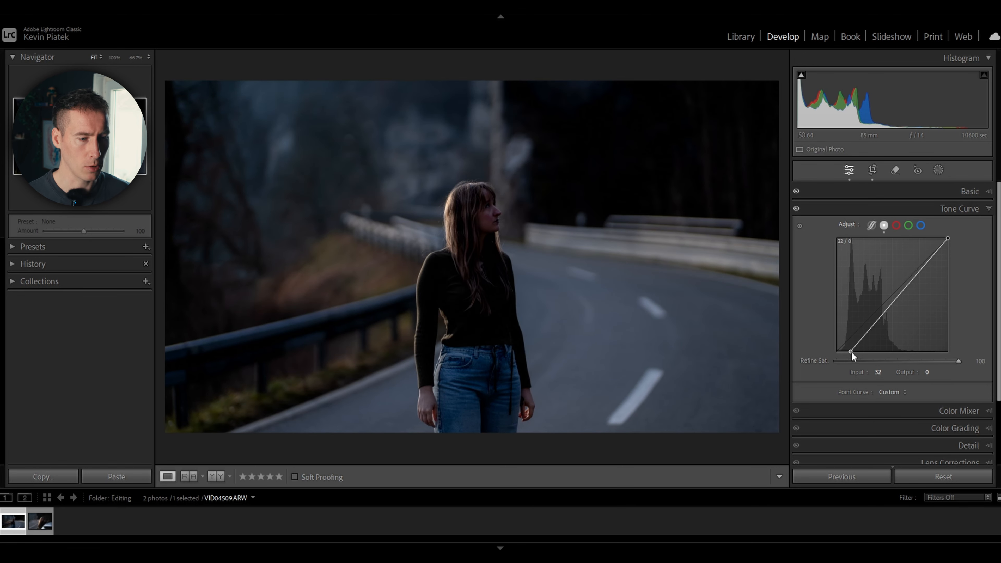
left_click_drag(852, 351, 839, 362)
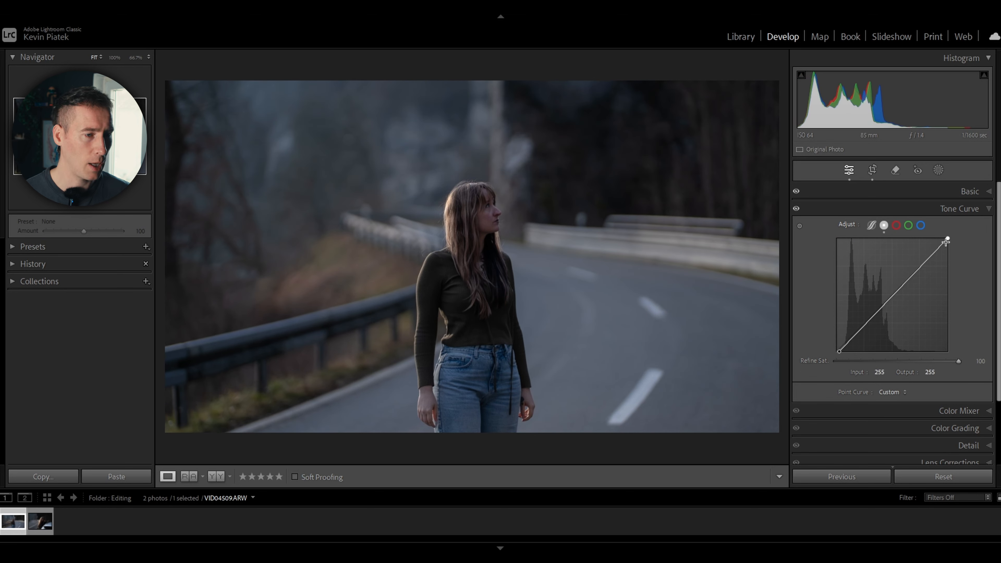
left_click_drag(949, 238, 959, 241)
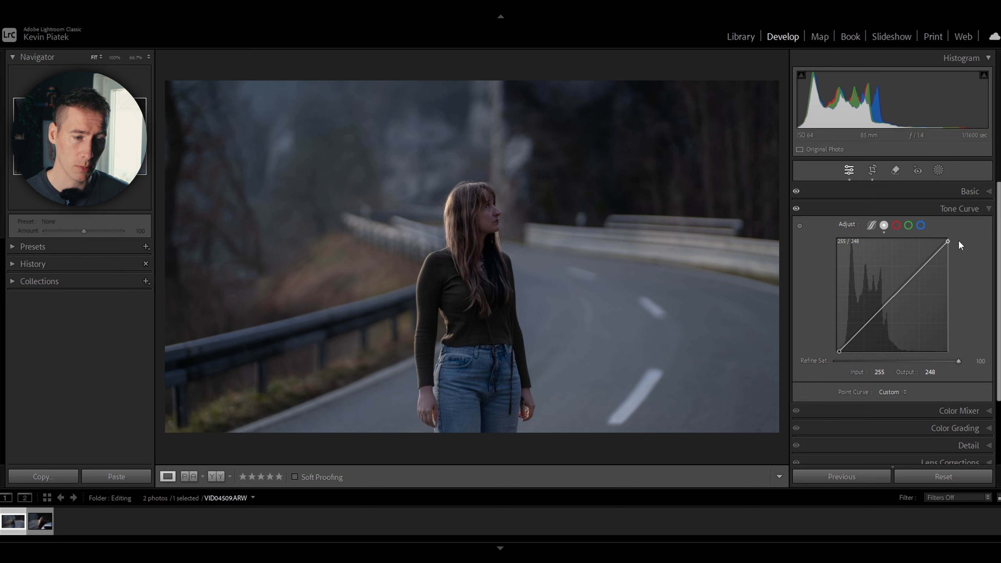
Raise the tone curve's midtones with a point at input 122, output 142, and compare before and after
left_click_drag(901, 290, 890, 288)
key("backslash")
key("backslash")
key("backslash")
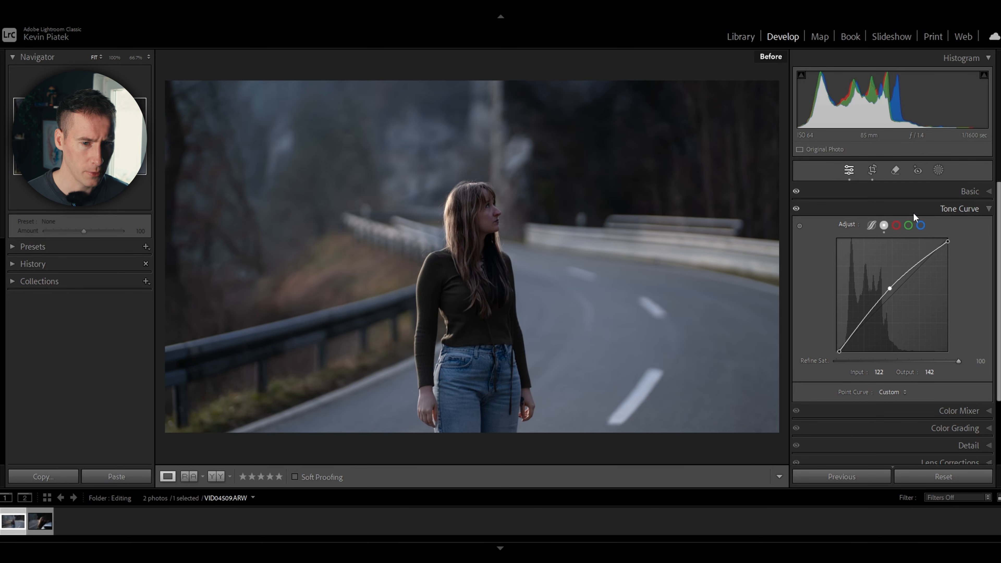
key("backslash")
key("backslash")
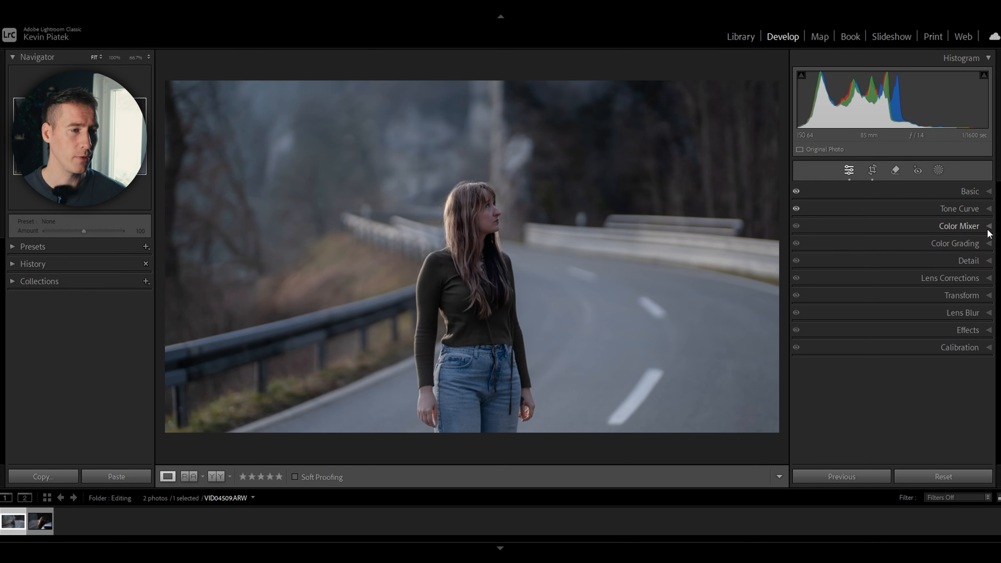
In the Color Mixer, reduce the saturation of Blue to -21 and Aqua to -11
left_click(988, 228)
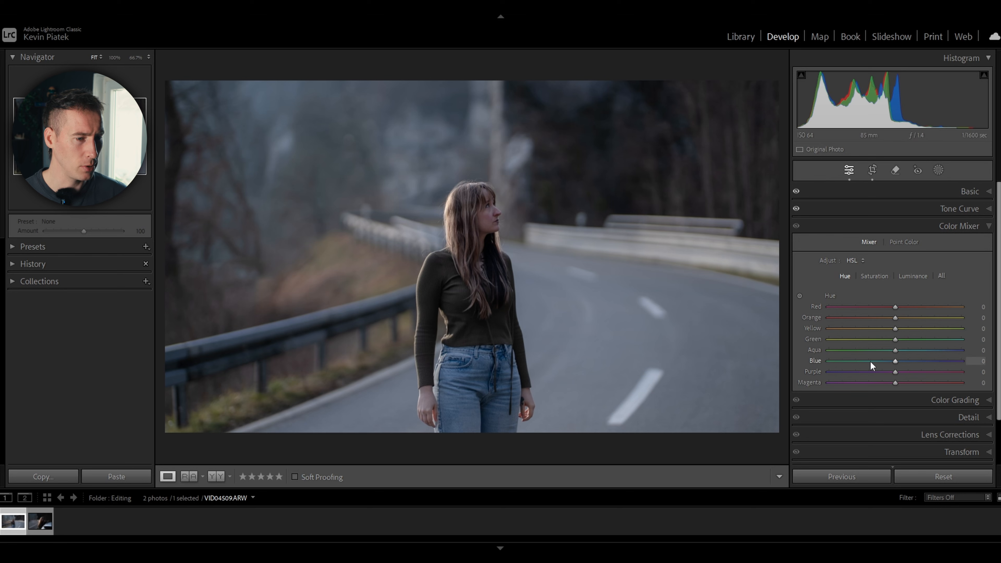
left_click(875, 277)
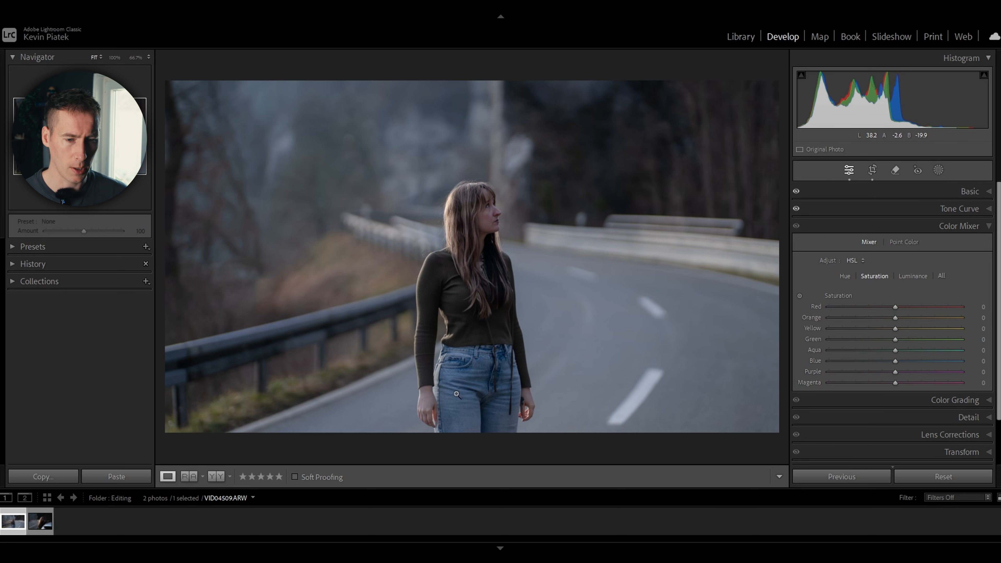
mouse_move(895, 362)
left_mouse_down()
mouse_move(827, 360)
mouse_move(881, 366)
mouse_move(887, 349)
left_mouse_up()
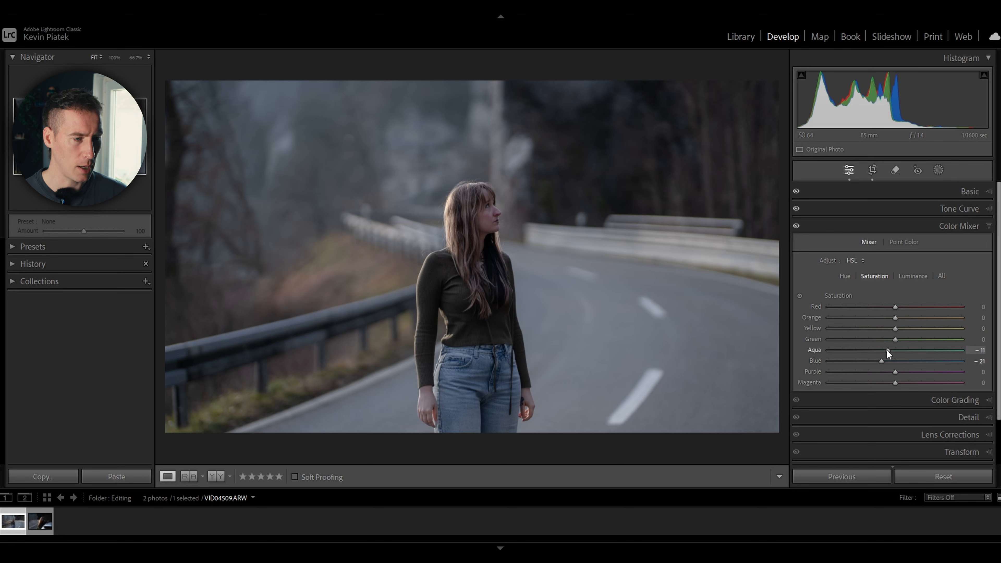
left_click(989, 228)
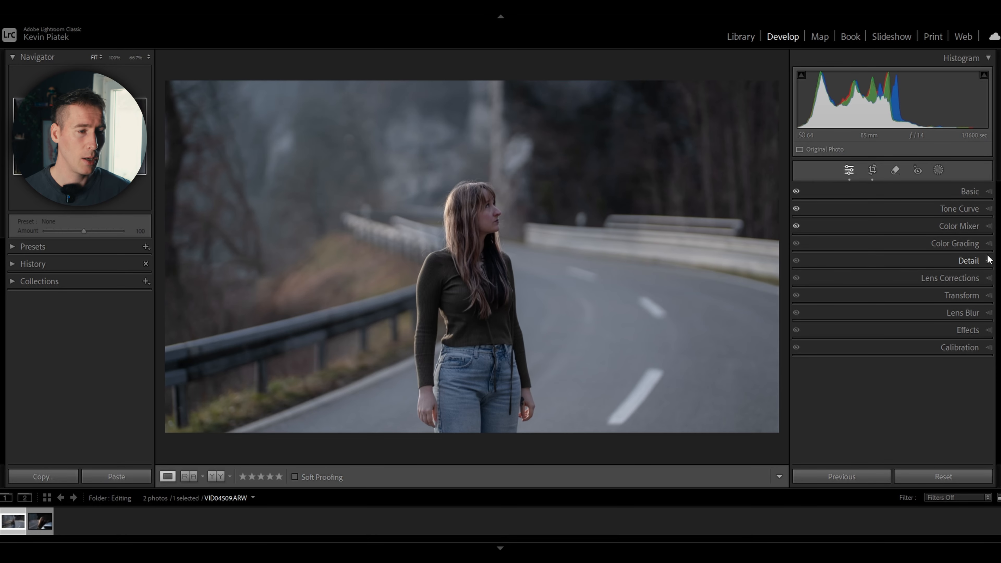
Try shifting the white balance Tint toward green, and reset the Tint
left_click(987, 245)
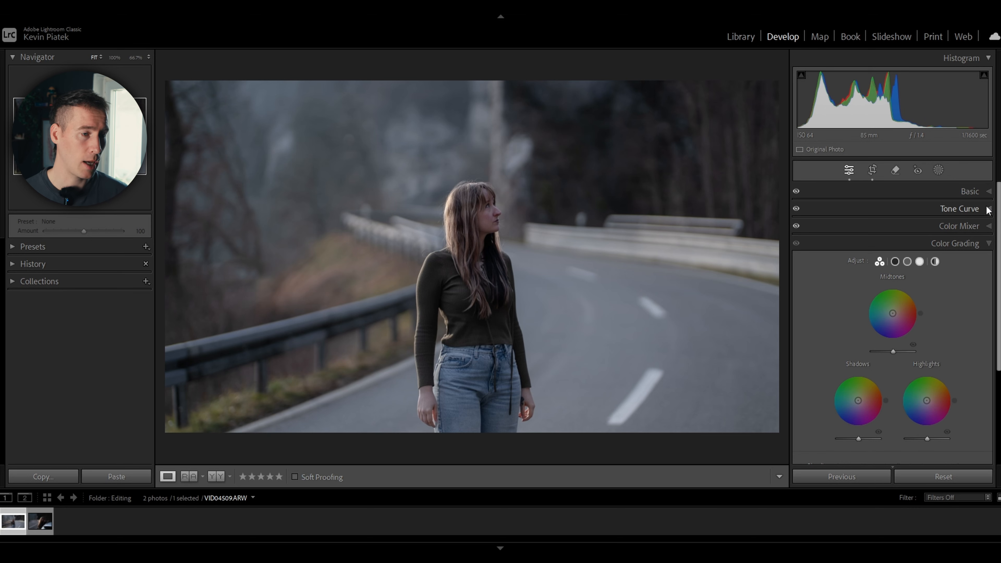
left_click(976, 192)
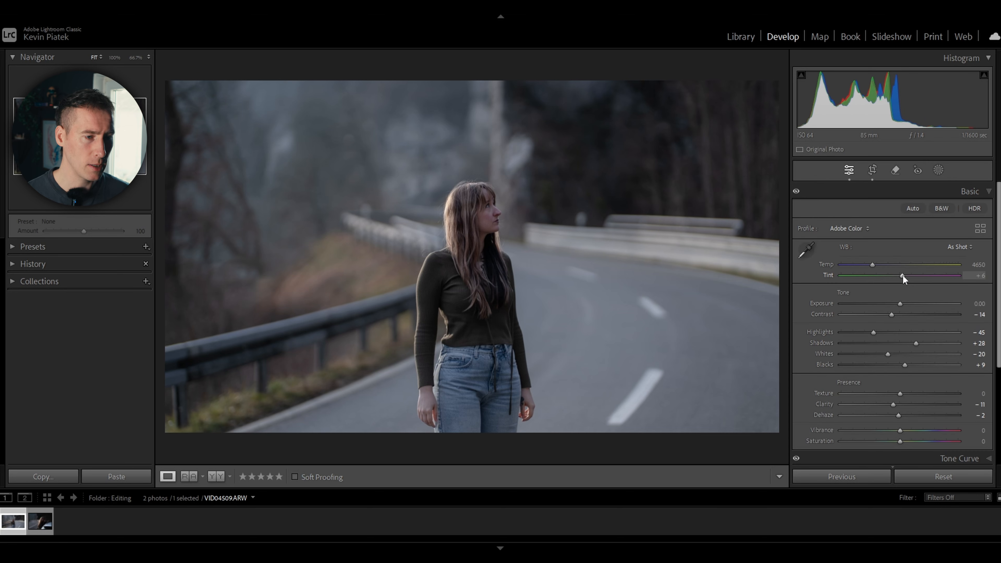
left_click_drag(903, 276, 895, 276)
double_click(830, 277)
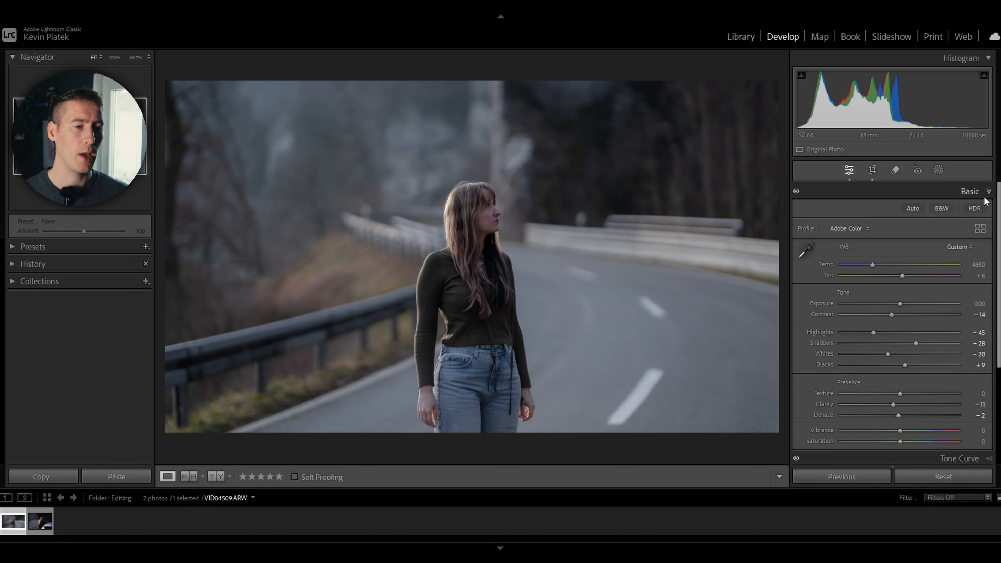
left_click(987, 192)
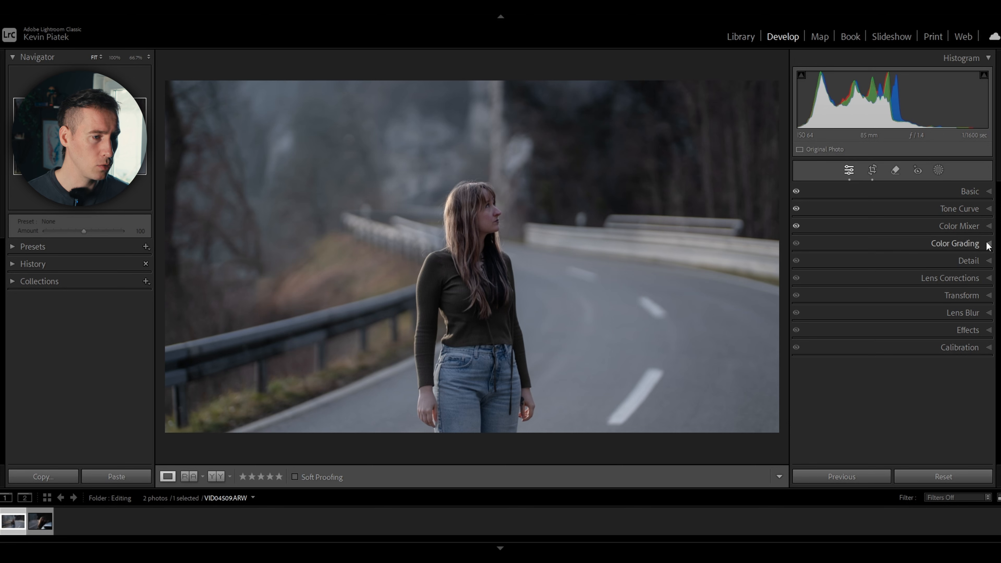
In Color Grading, tint the shadows green at about hue 97 with very low saturation
left_click(962, 243)
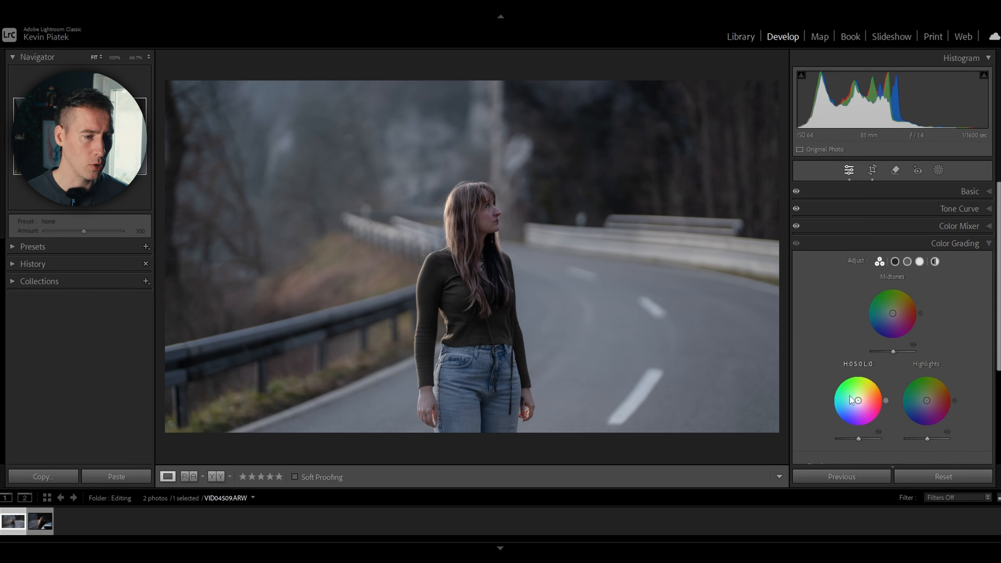
left_click_drag(859, 428, 861, 372)
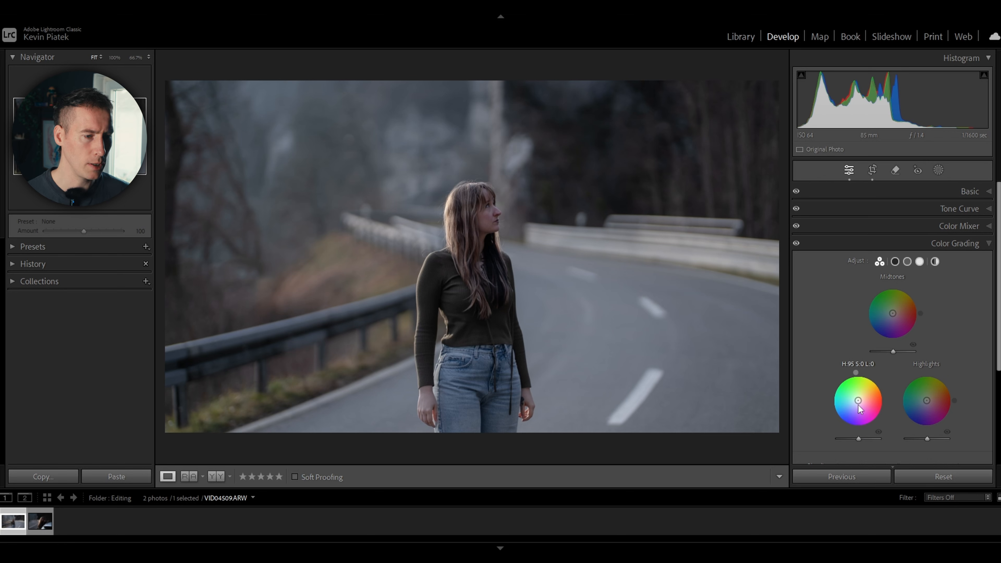
left_click_drag(858, 402, 858, 381)
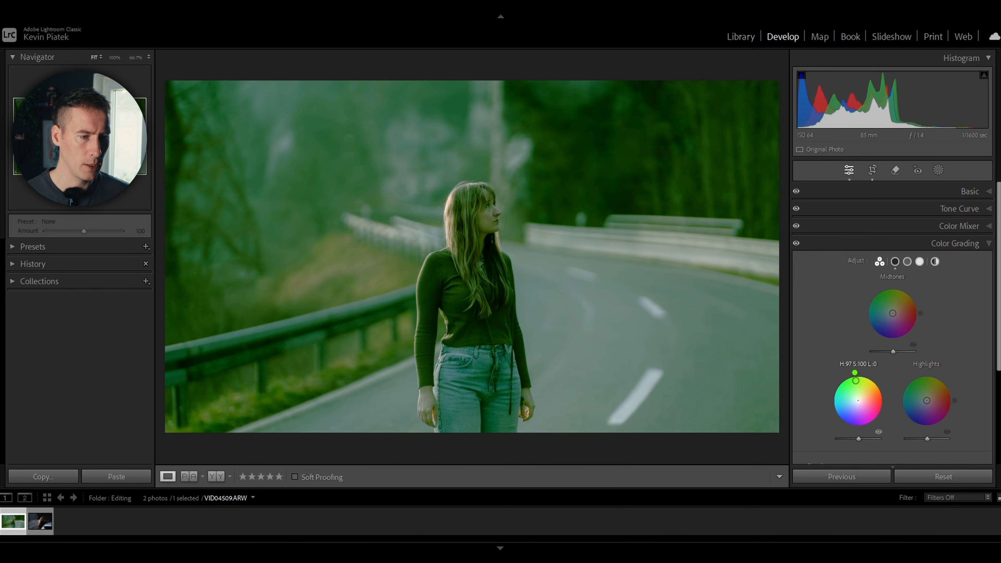
scroll(884, 382, "down", 1)
left_click_drag(855, 352, 858, 369)
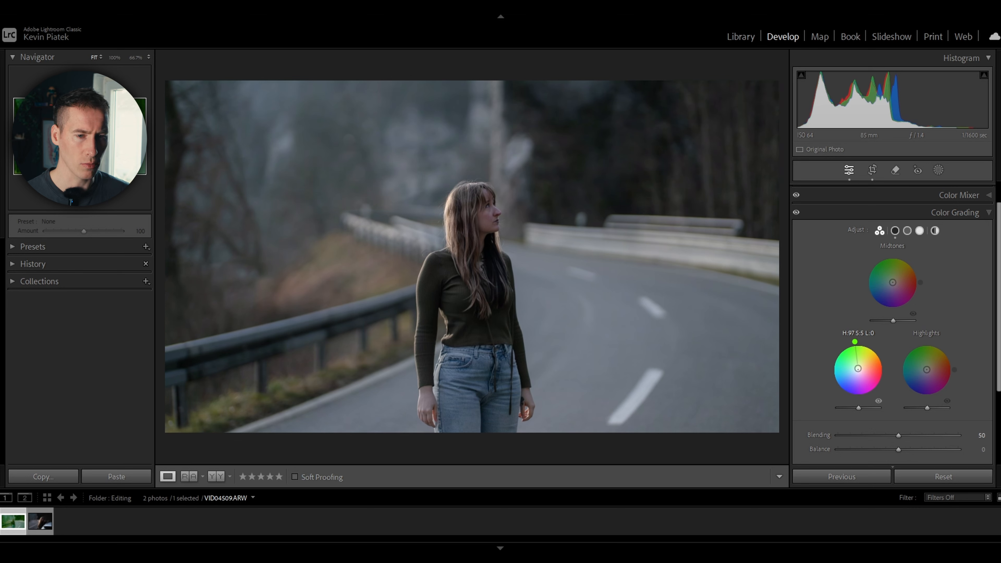
Set the global color grade to hue 45 and saturation 27, and compare the photo before and after
left_click(935, 231)
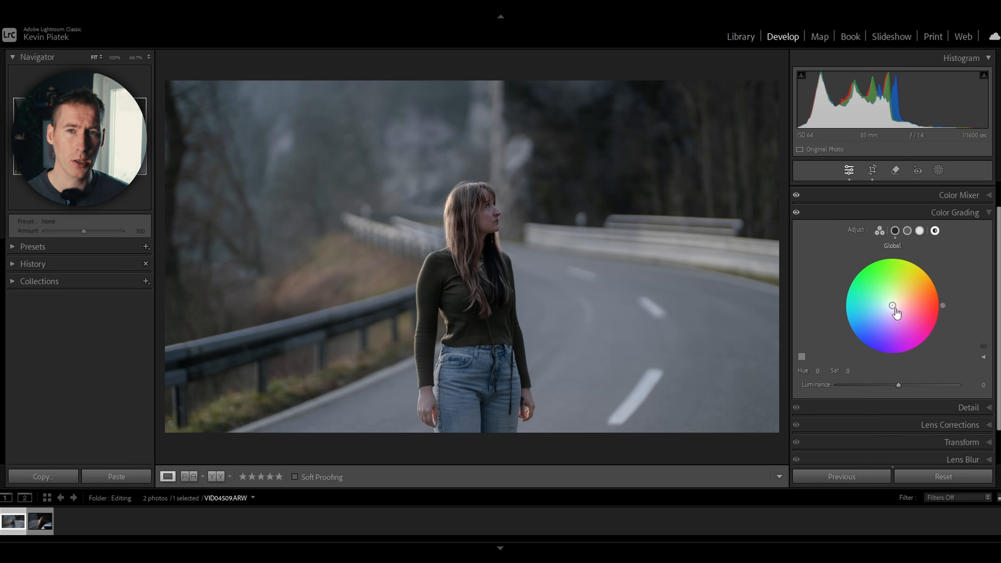
left_click_drag(894, 307, 923, 275)
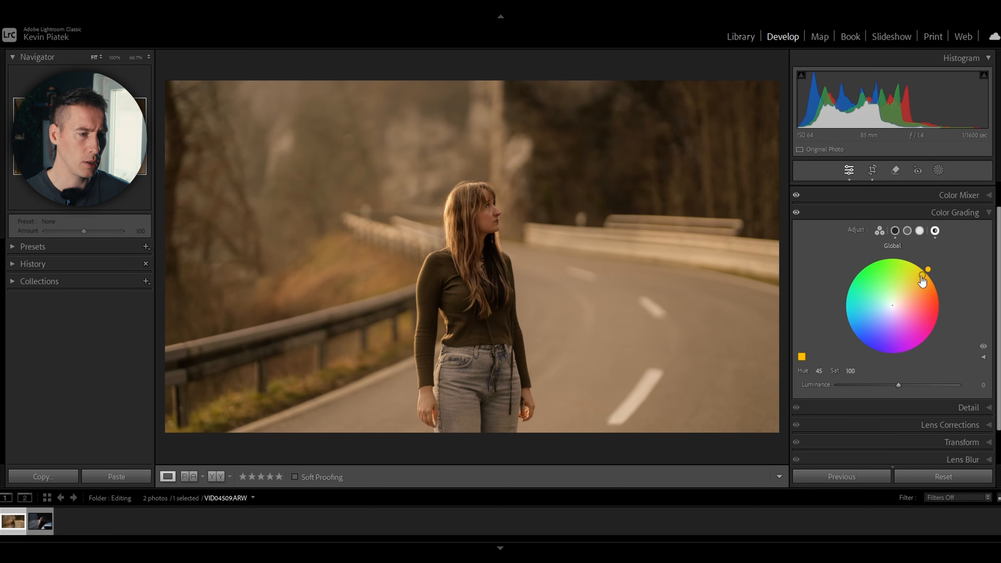
left_click_drag(850, 372, 821, 371)
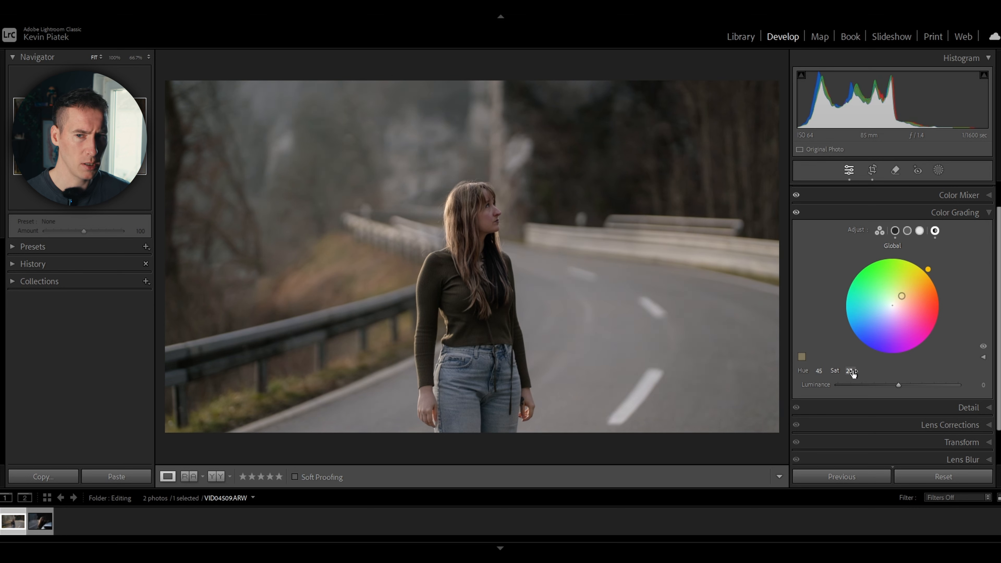
key("backslash")
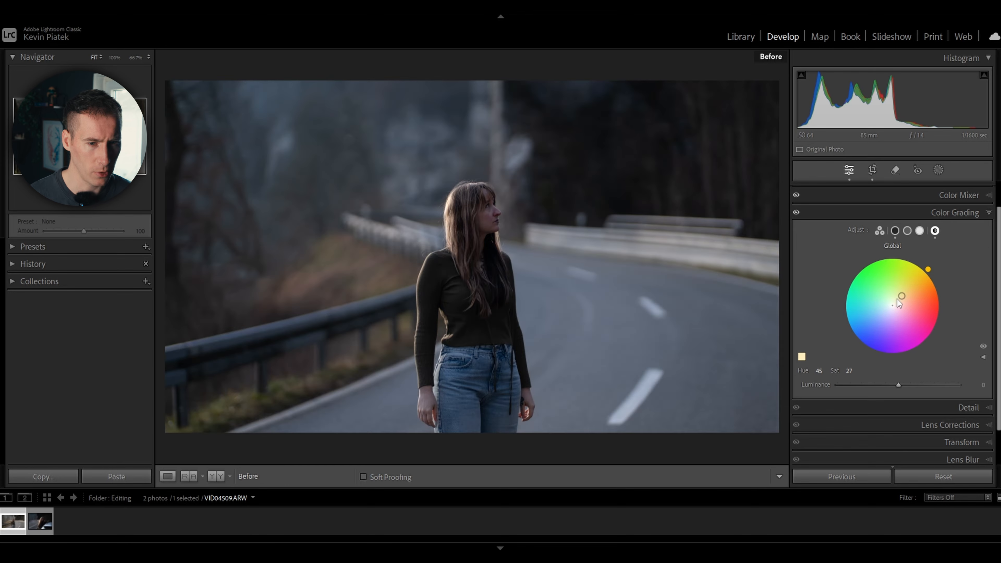
key("backslash")
key("backslash")
key("backslash")
left_click(989, 212)
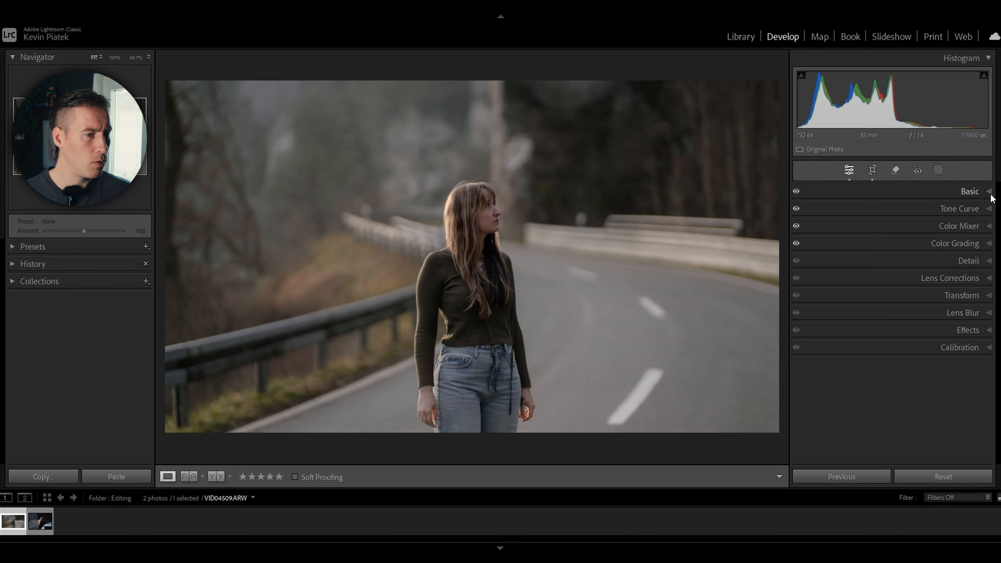
Set Highlights to -30 and Whites to -16 in the basic adjustments, and compare before and after
left_click(990, 192)
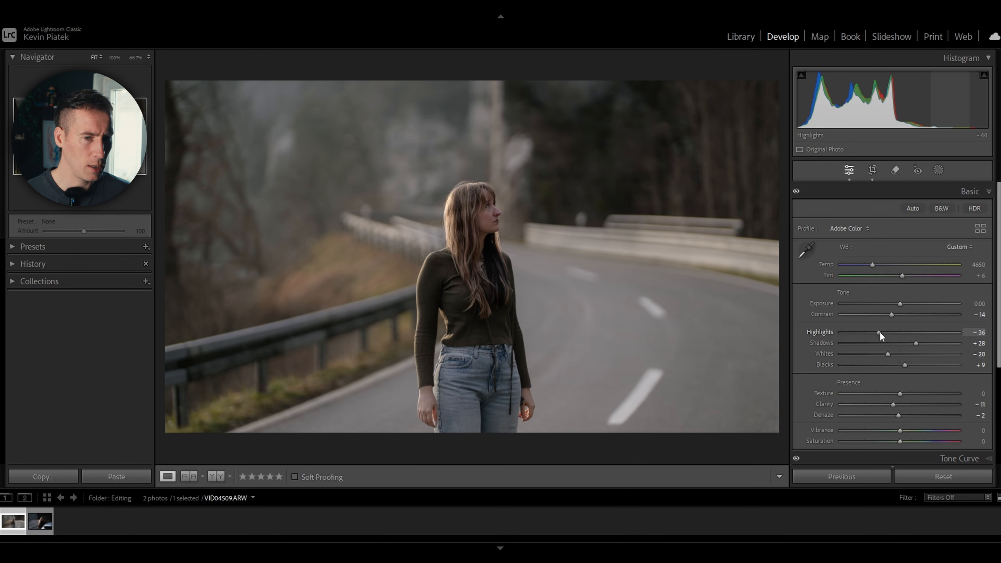
left_click_drag(880, 332, 882, 331)
left_click_drag(888, 354, 892, 352)
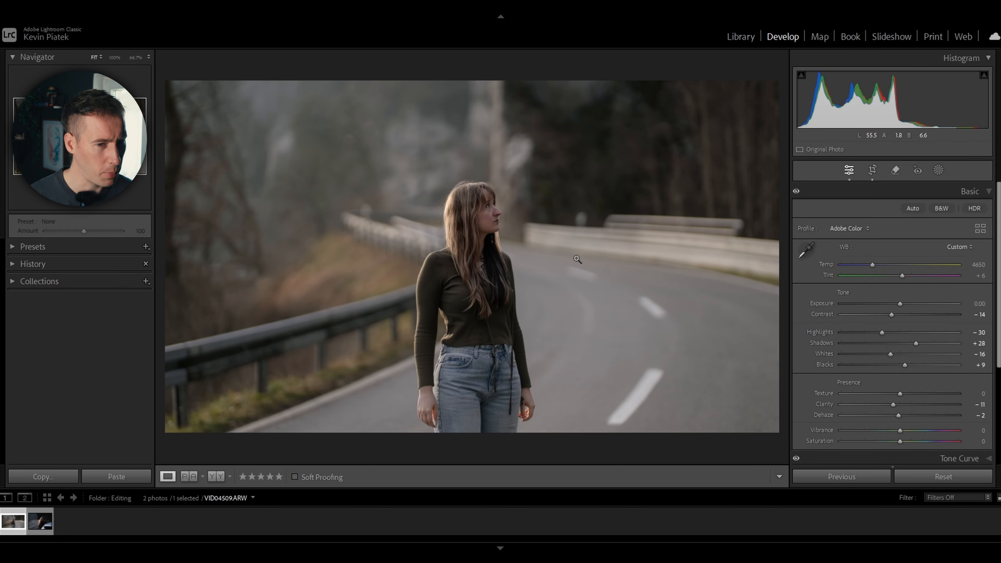
key("backslash")
key("backslash")
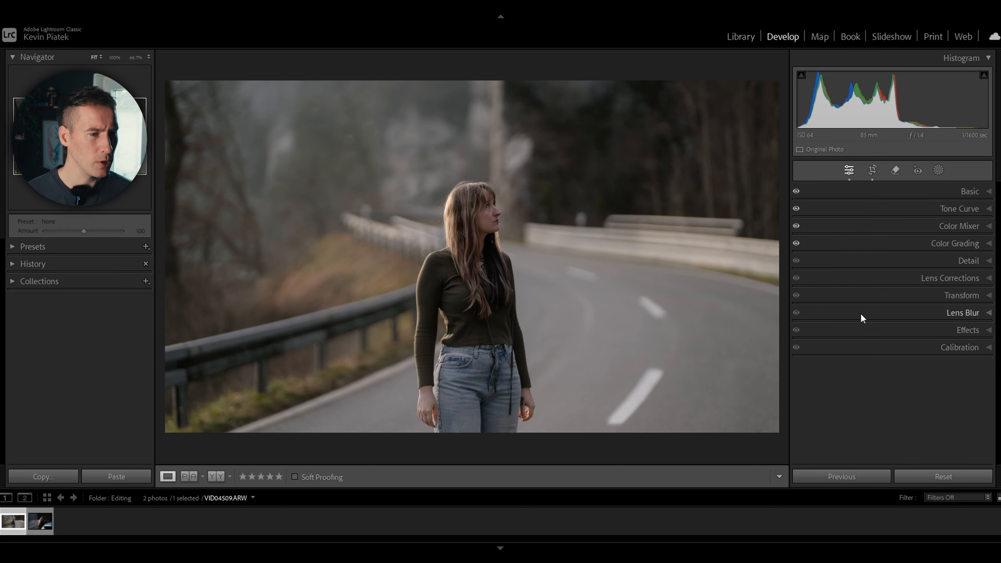
Refine the global color grade to hue 41 and saturation 28
left_click(990, 244)
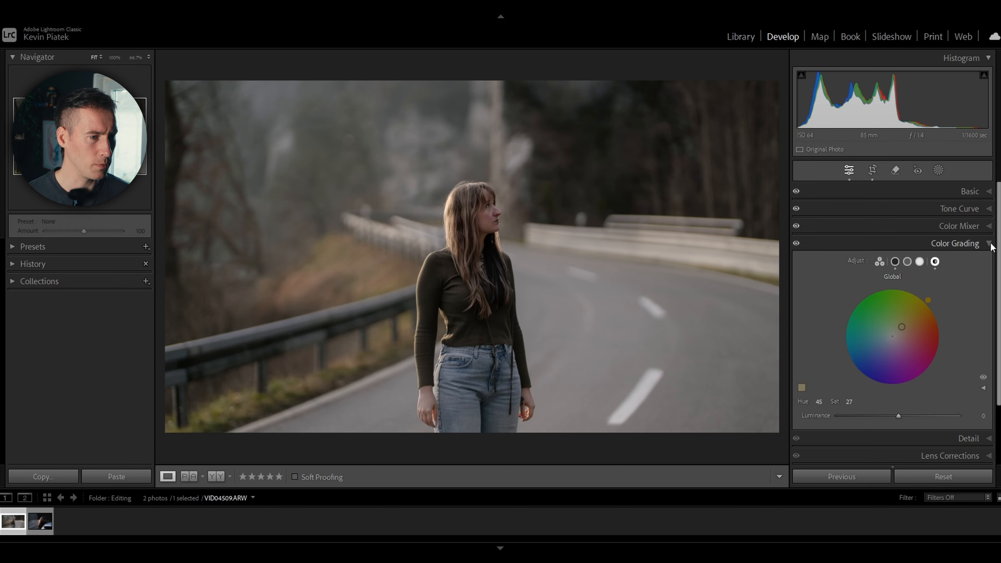
mouse_move(900, 332)
left_mouse_down()
mouse_move(928, 308)
mouse_move(892, 347)
mouse_move(903, 327)
left_mouse_up()
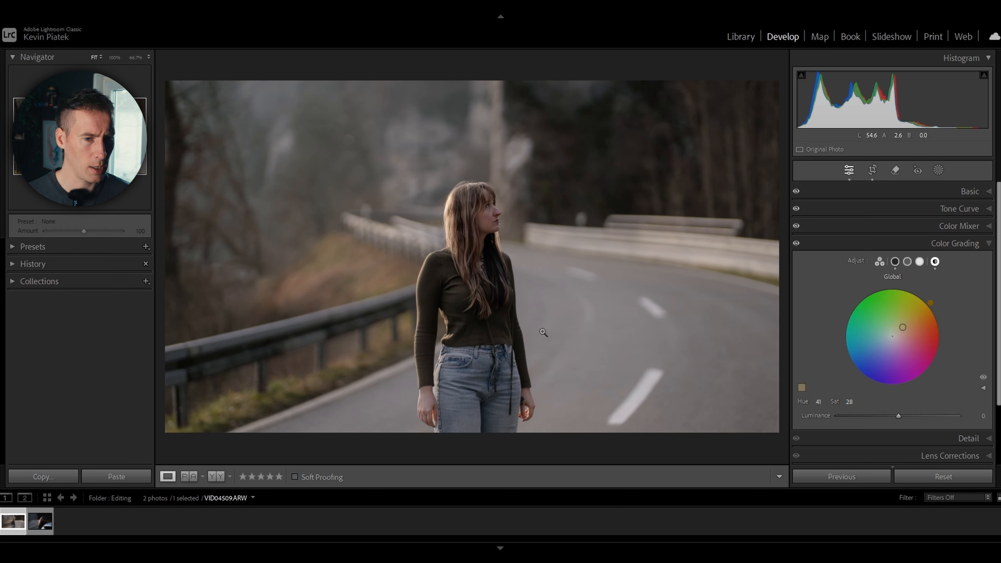
Open the midtones color wheel in Color Grading
left_click(908, 262)
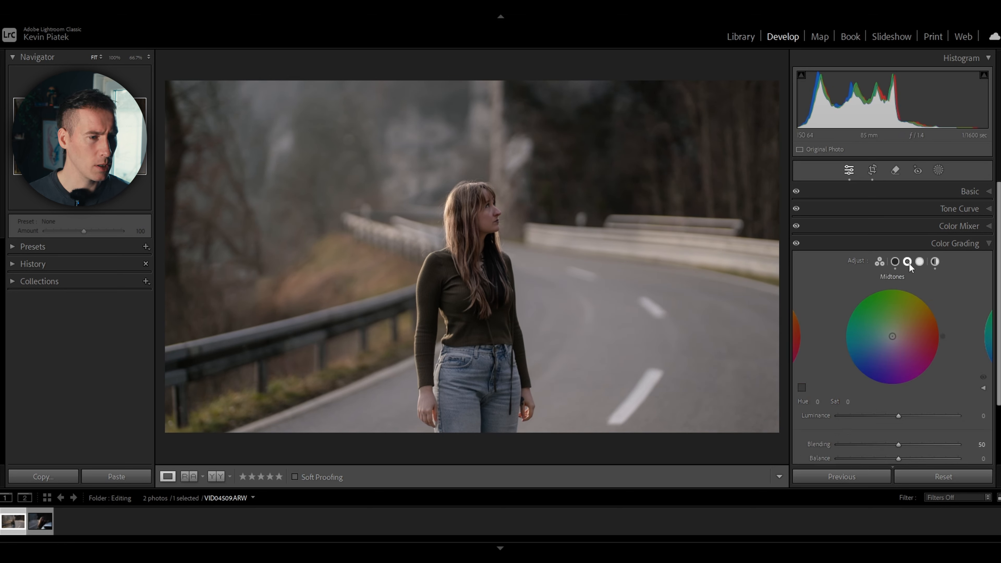